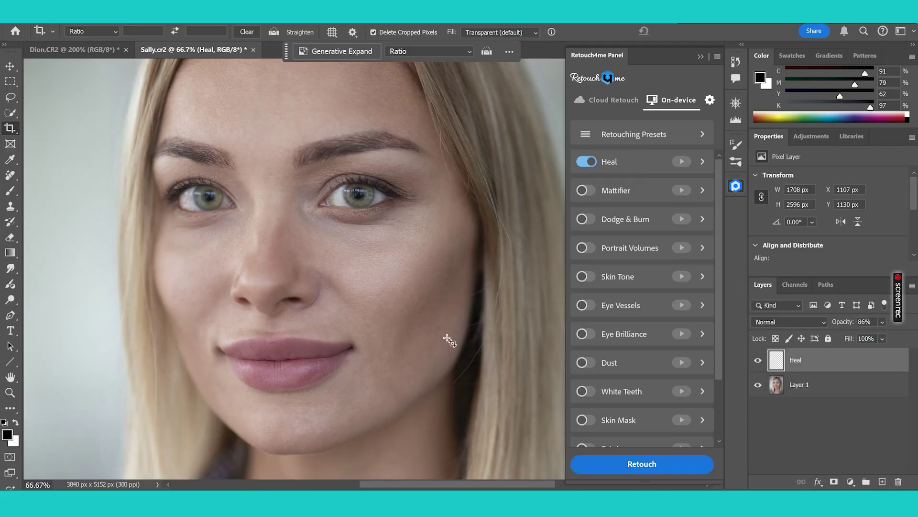
# Step: Run the Dodge & Burn retouch on the portrait instead of Heal, and switch the enabled plugin to Portrait Volumes
pyautogui.click(875, 321)
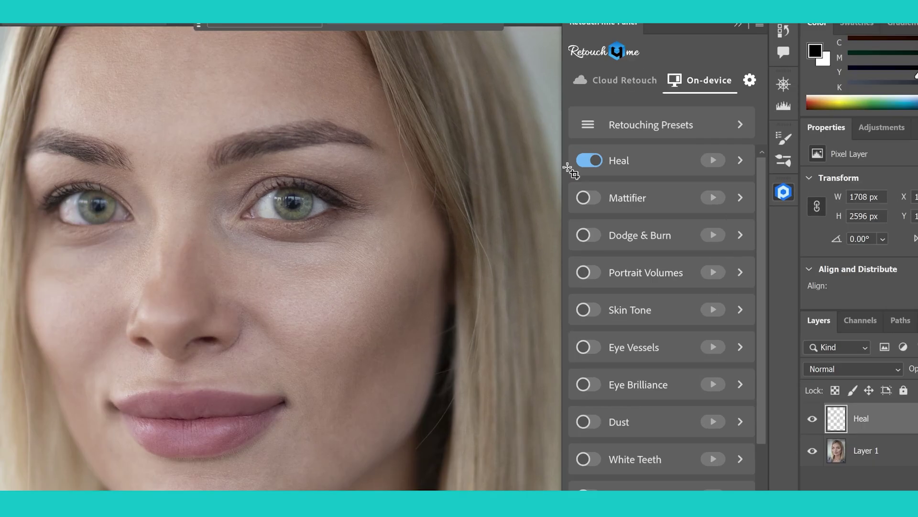
pyautogui.click(586, 161)
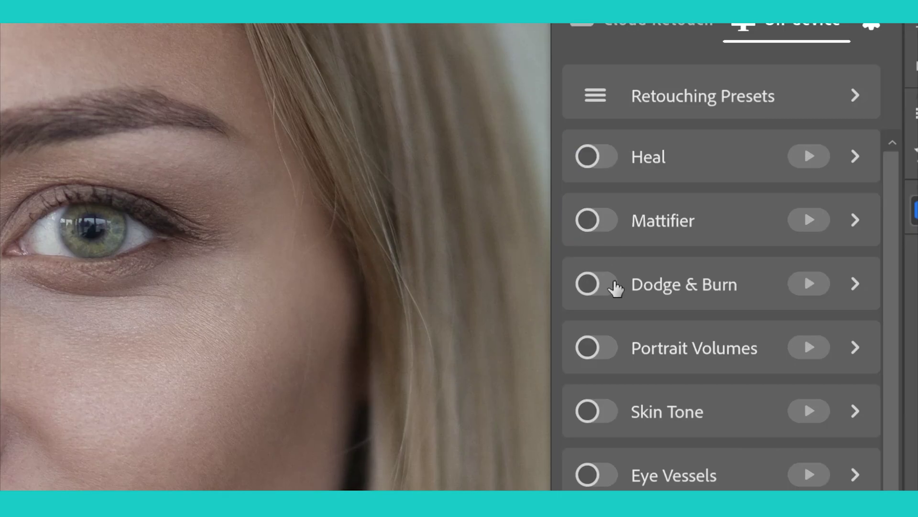
pyautogui.click(587, 219)
pyautogui.click(642, 464)
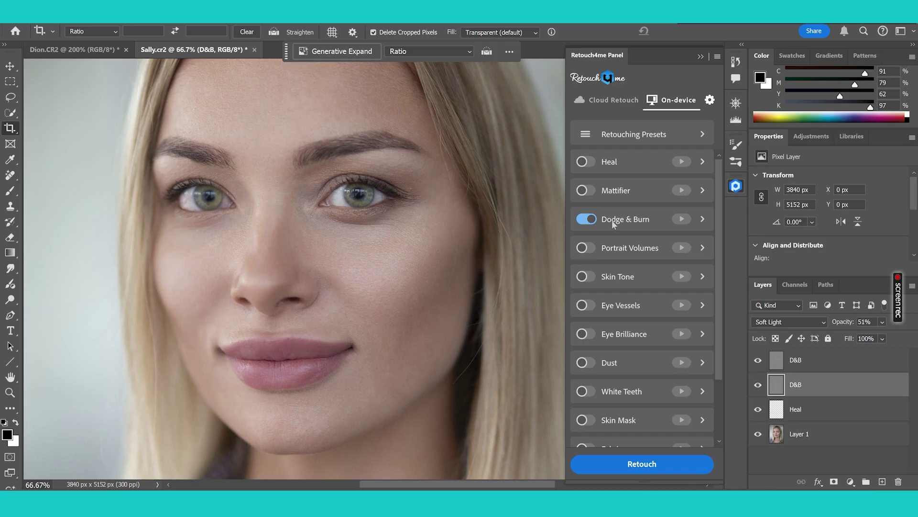
pyautogui.click(586, 219)
pyautogui.click(592, 249)
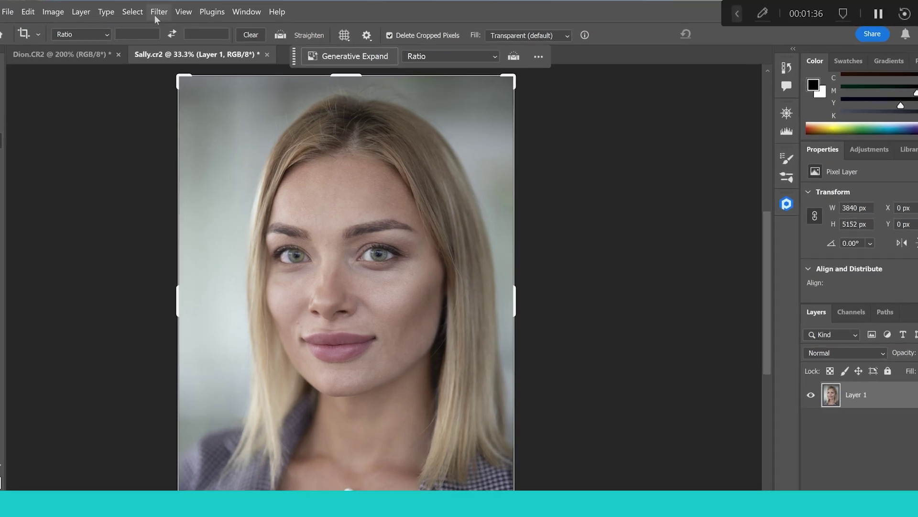
# Step: Open the Retouch4me Panel plugin, look at its Cloud Retouch mode and return to on-device retouching
pyautogui.click(159, 12)
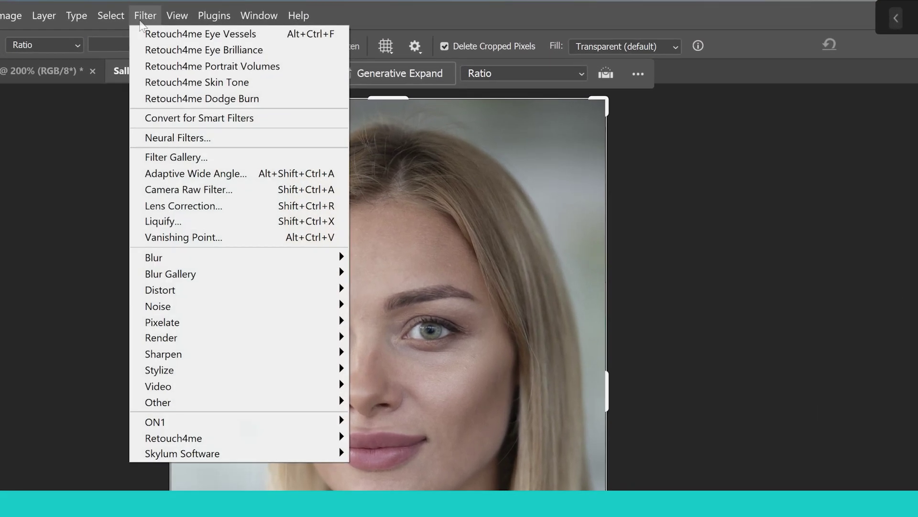
pyautogui.moveTo(215, 17)
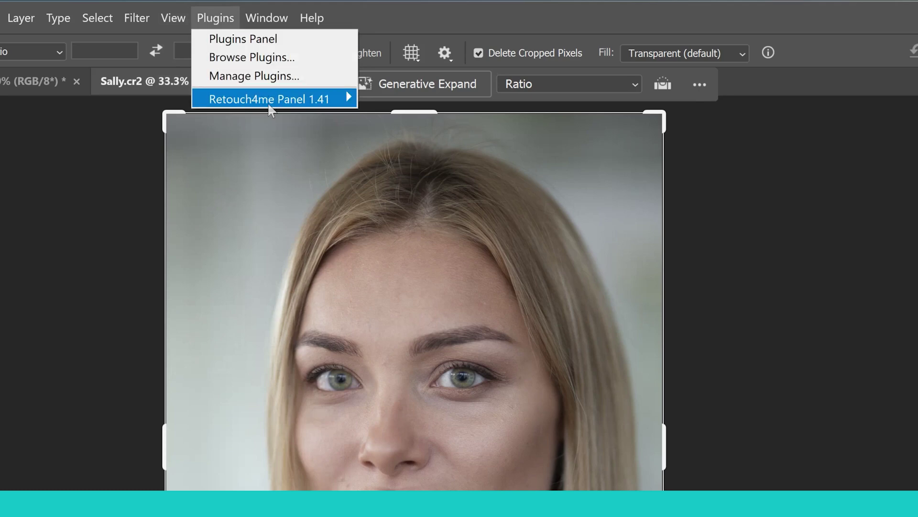
pyautogui.moveTo(269, 108)
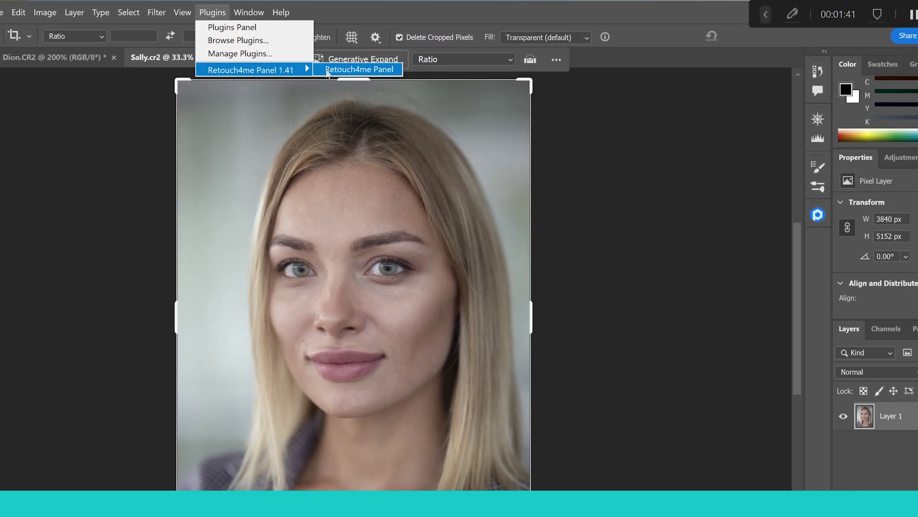
pyautogui.click(365, 94)
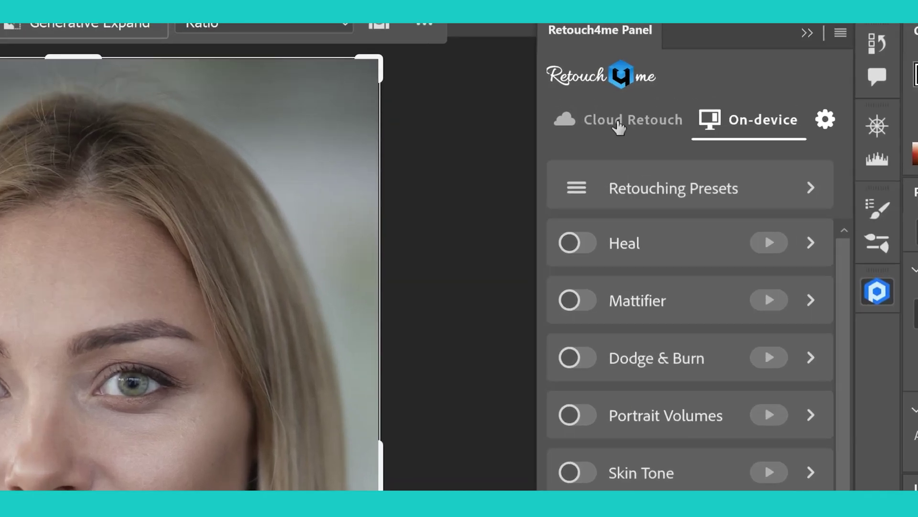
pyautogui.click(620, 127)
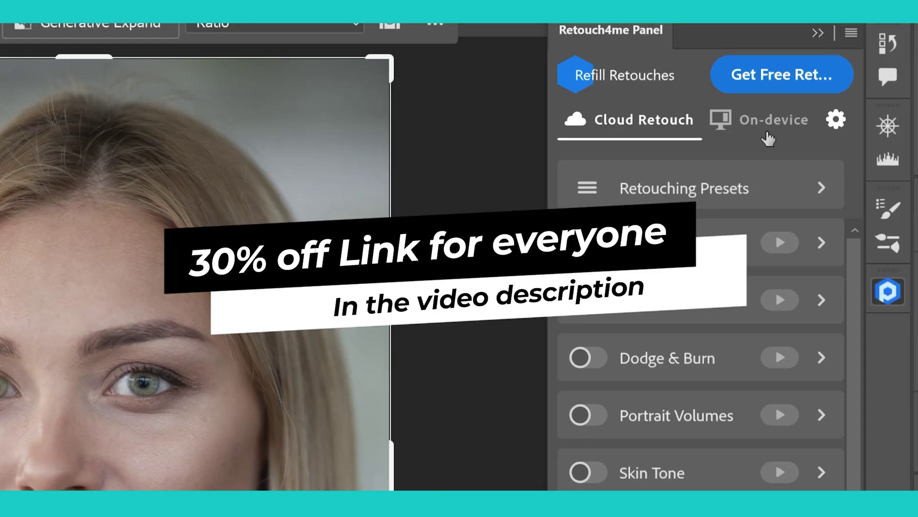
pyautogui.click(767, 135)
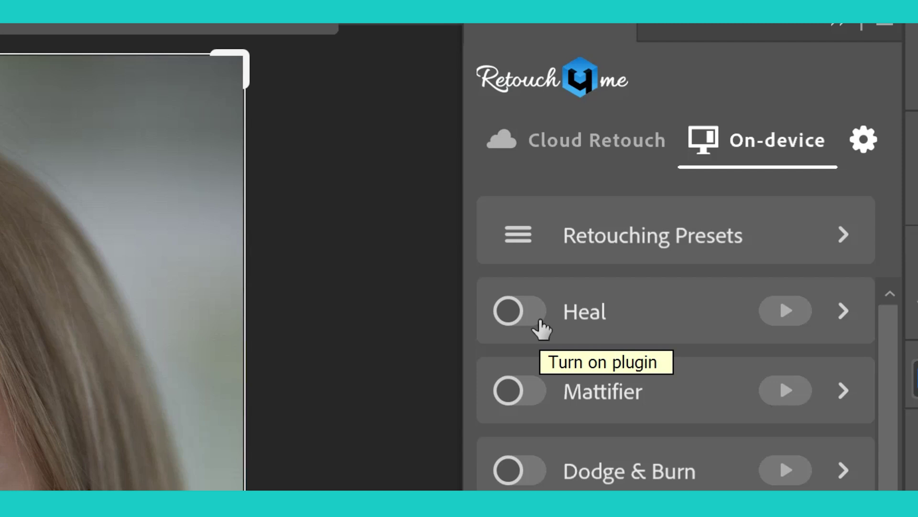
# Step: Run the Heal retouch on the portrait and set the Heal layer's opacity to 100%
pyautogui.click(540, 325)
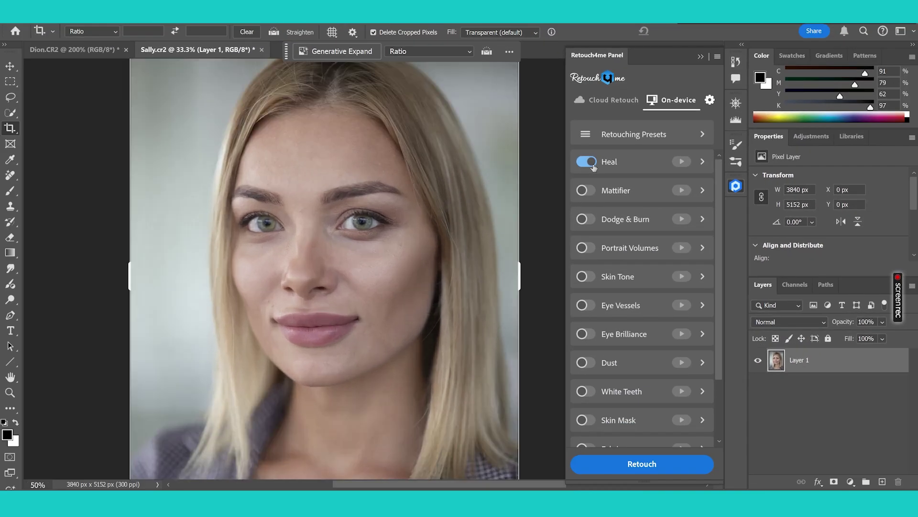
pyautogui.hotkey('ctrl', '+')
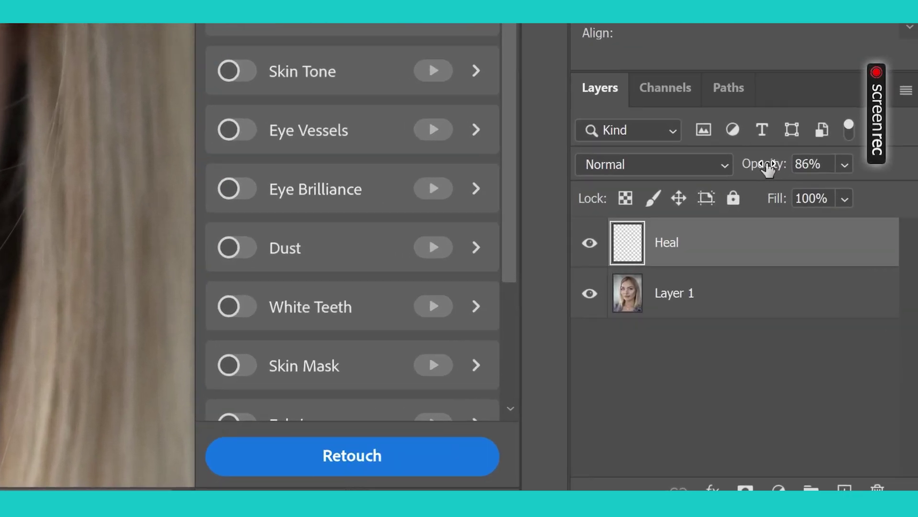
pyautogui.moveTo(815, 262); pyautogui.dragTo(860, 261)
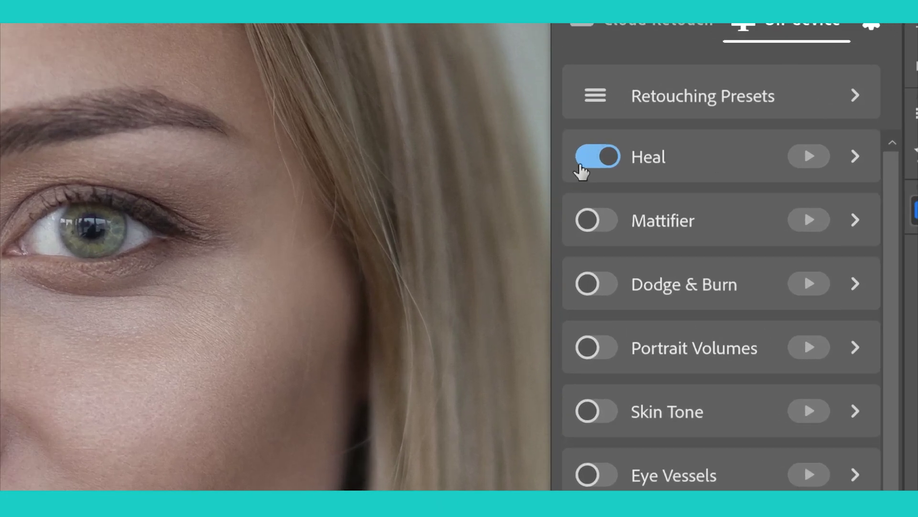
# Step: Disable Heal and run only the Dodge & Burn retouch on the portrait
pyautogui.click(590, 159)
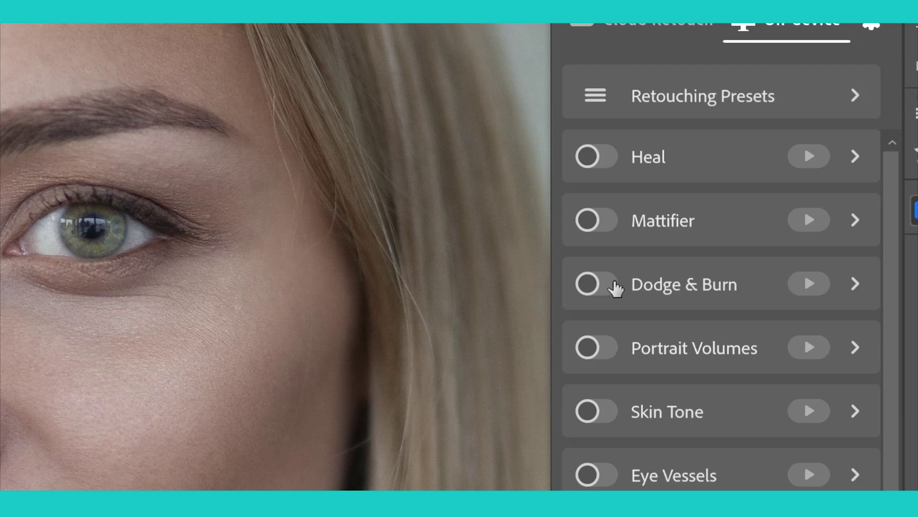
pyautogui.click(614, 284)
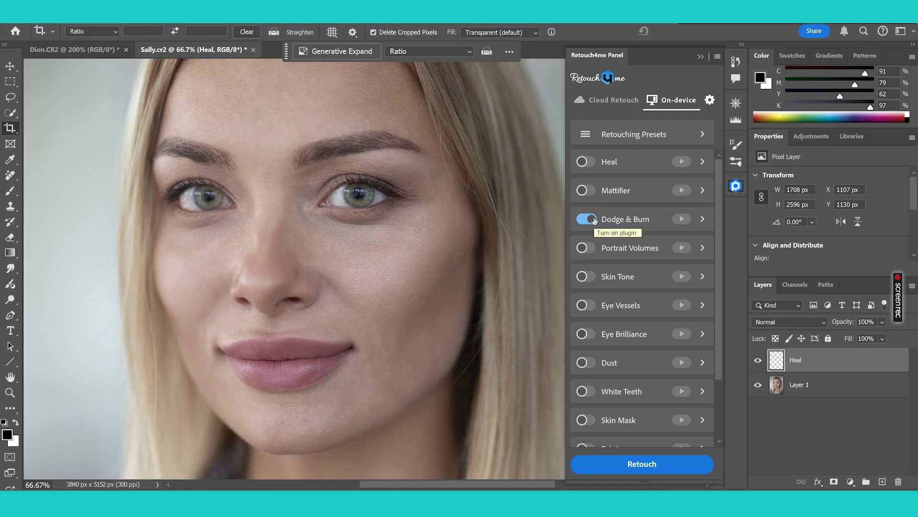
pyautogui.click(641, 463)
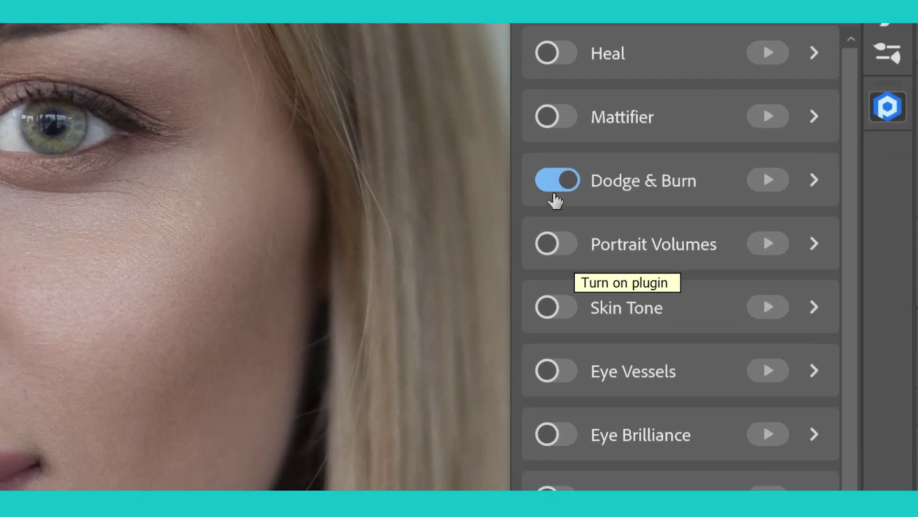
# Step: Disable Dodge & Burn and run only the Portrait Volumes retouch on the portrait
pyautogui.click(554, 191)
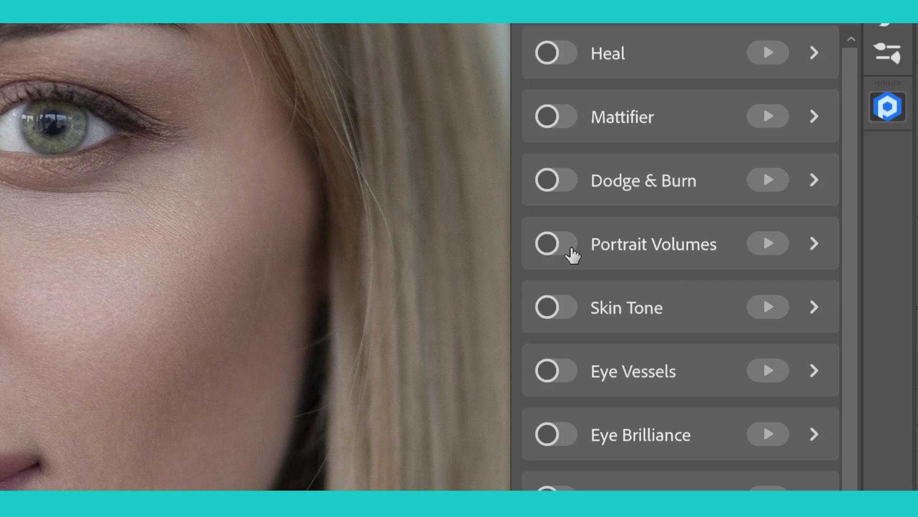
pyautogui.click(571, 248)
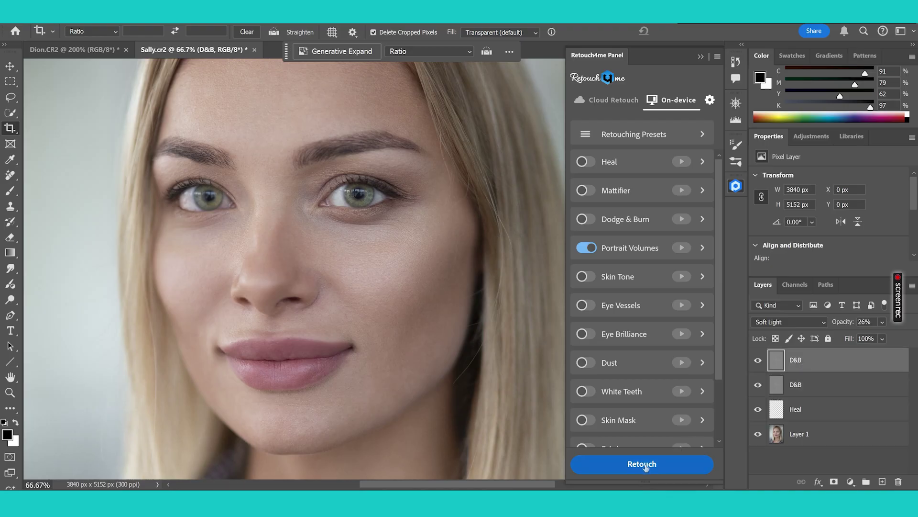
pyautogui.click(645, 465)
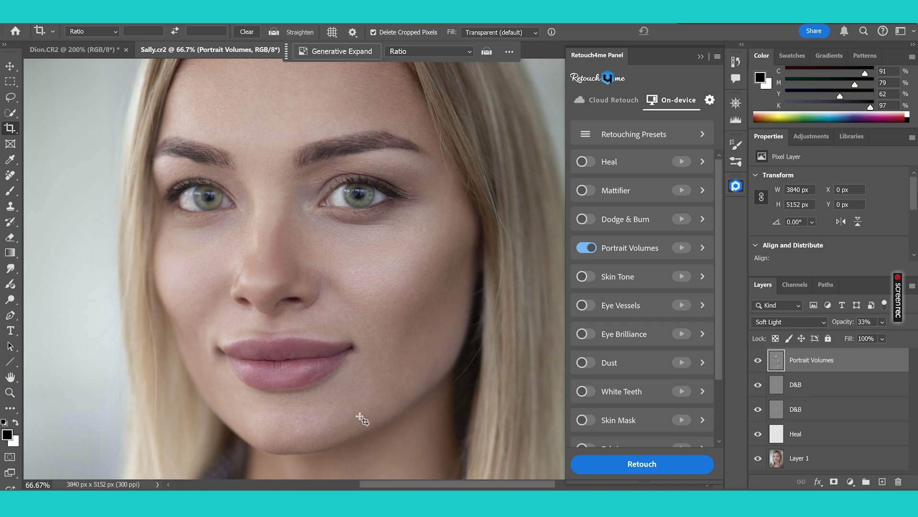
# Step: Compare the portrait with and without the Portrait Volumes layer, and review that plugin's Blend and Portrait scale options
pyautogui.click(758, 362)
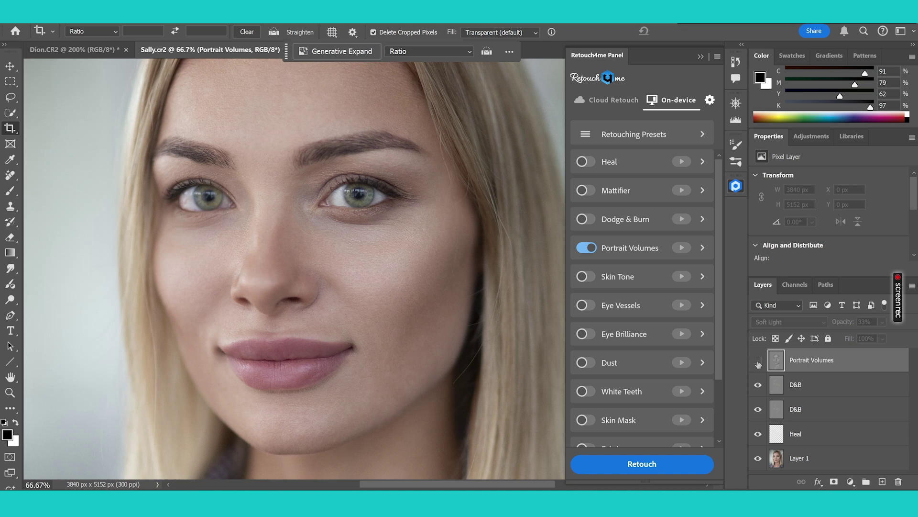
pyautogui.click(758, 362)
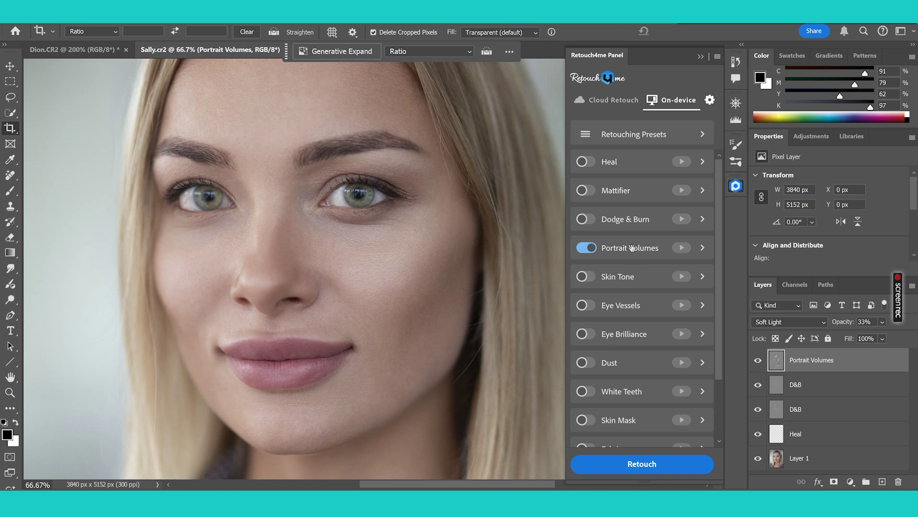
pyautogui.click(703, 249)
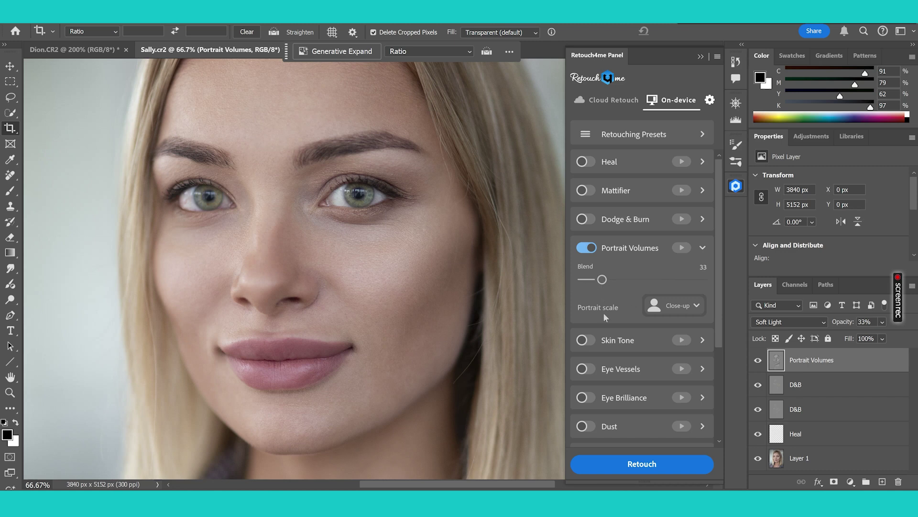
pyautogui.click(697, 307)
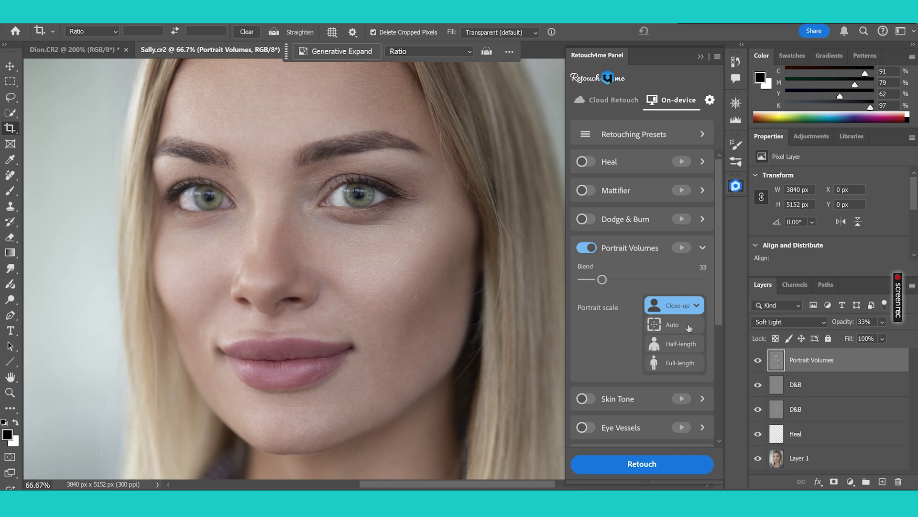
# Step: Disable Portrait Volumes and run only the Skin Tone retouch on the portrait
pyautogui.click(586, 247)
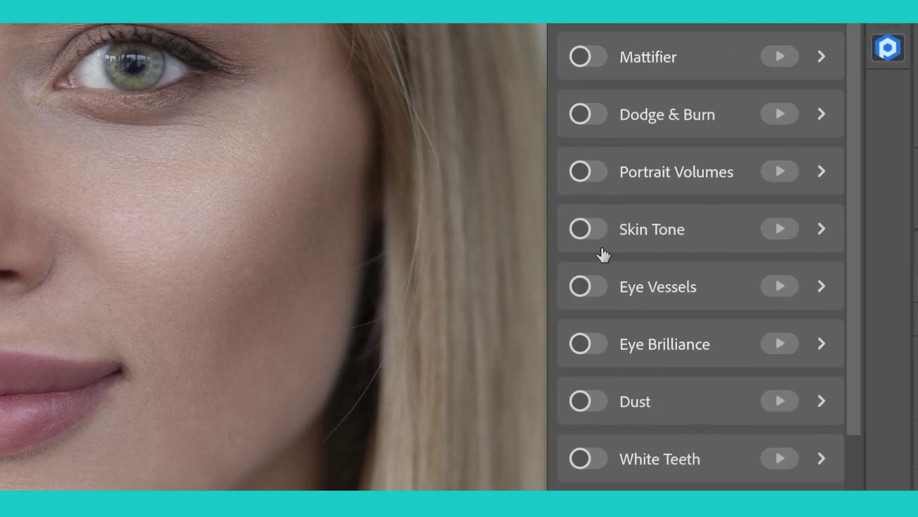
pyautogui.click(601, 235)
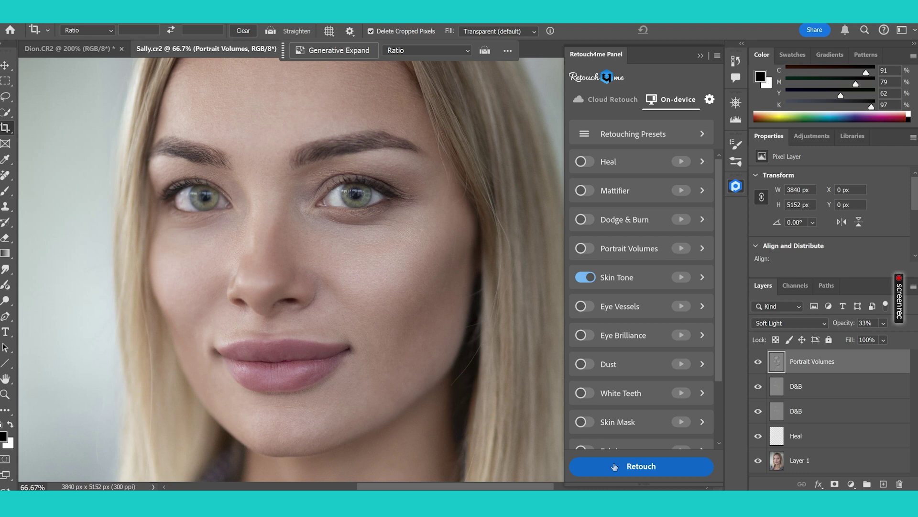
pyautogui.click(615, 466)
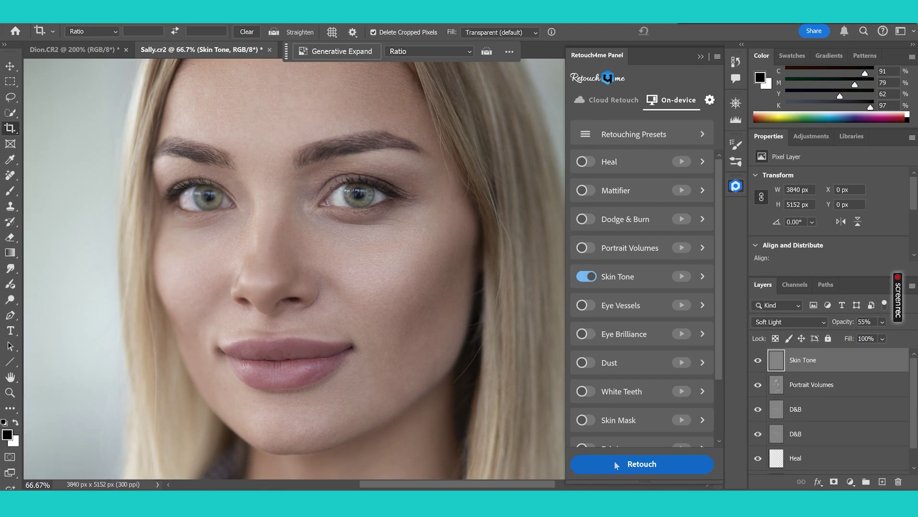
# Step: Set the Skin Tone layer's opacity to 100% and compare the portrait with and without that layer
pyautogui.click(759, 361)
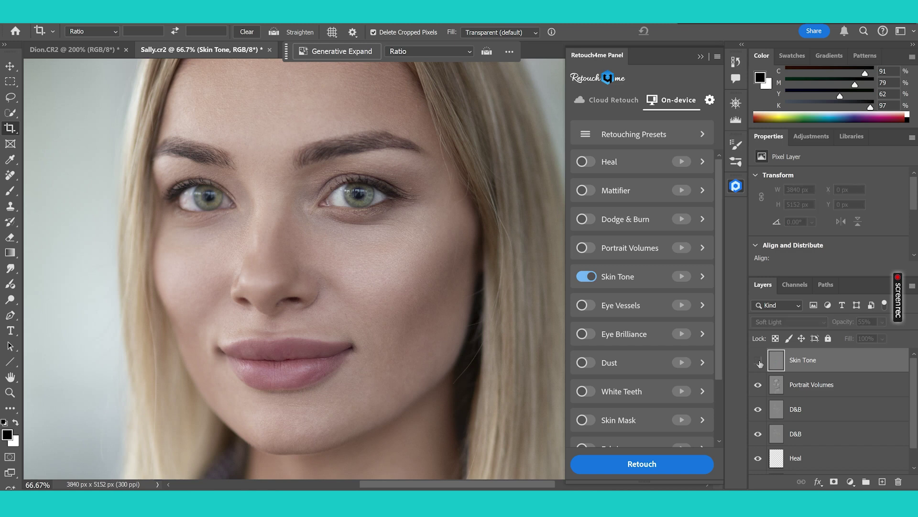
pyautogui.click(759, 361)
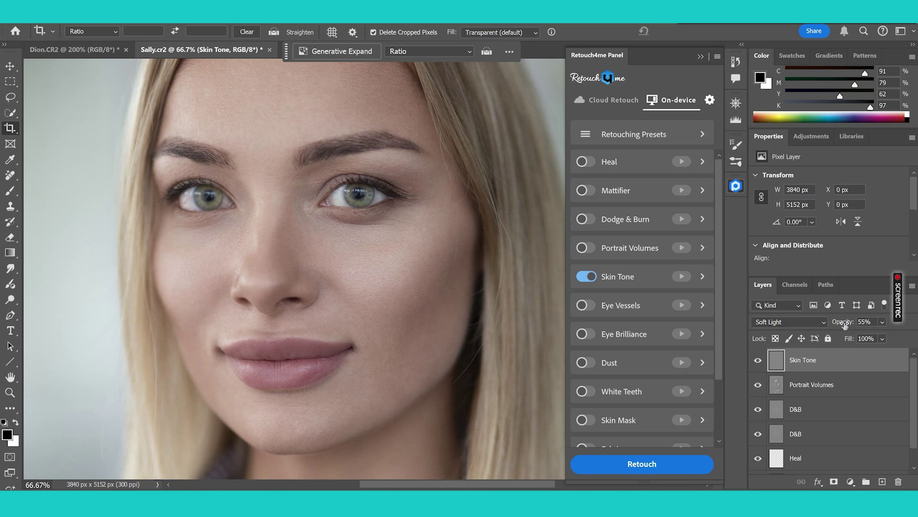
pyautogui.moveTo(843, 325); pyautogui.dragTo(876, 321)
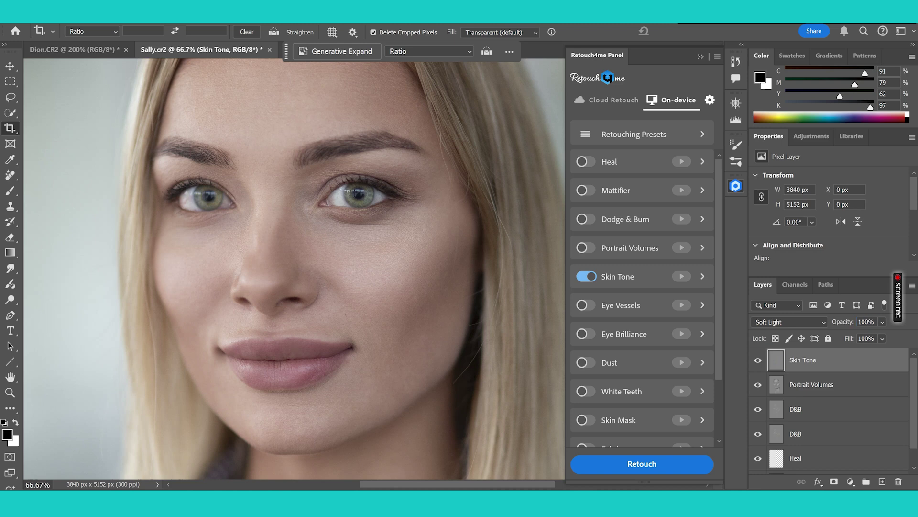
pyautogui.click(760, 362)
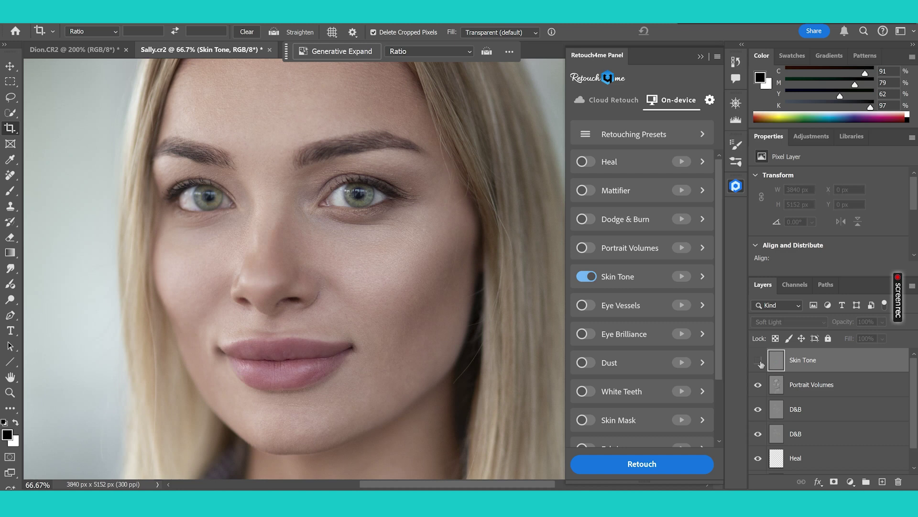
pyautogui.click(760, 363)
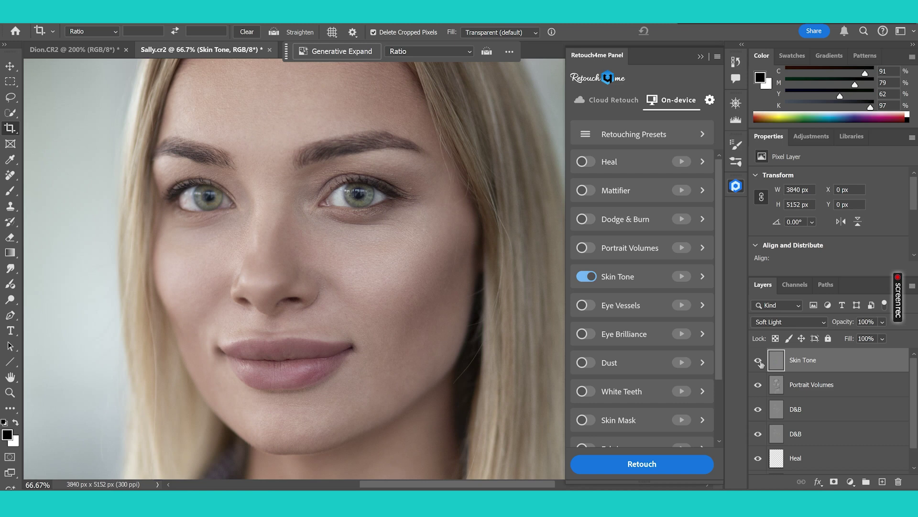
# Step: Group the Skin Tone, Portrait Volumes and both D&B layers together above the Heal layer
pyautogui.hotkey('ctrl', '-')
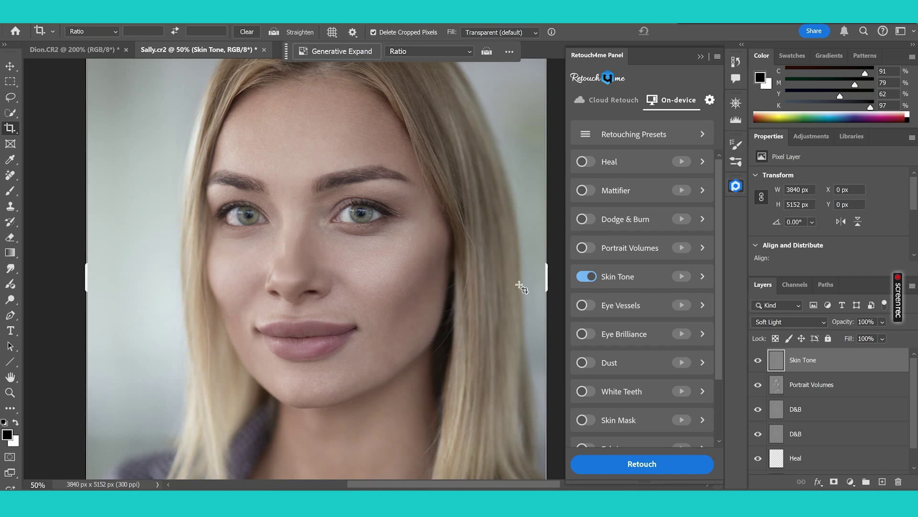
pyautogui.moveTo(447, 273); pyautogui.dragTo(431, 300)
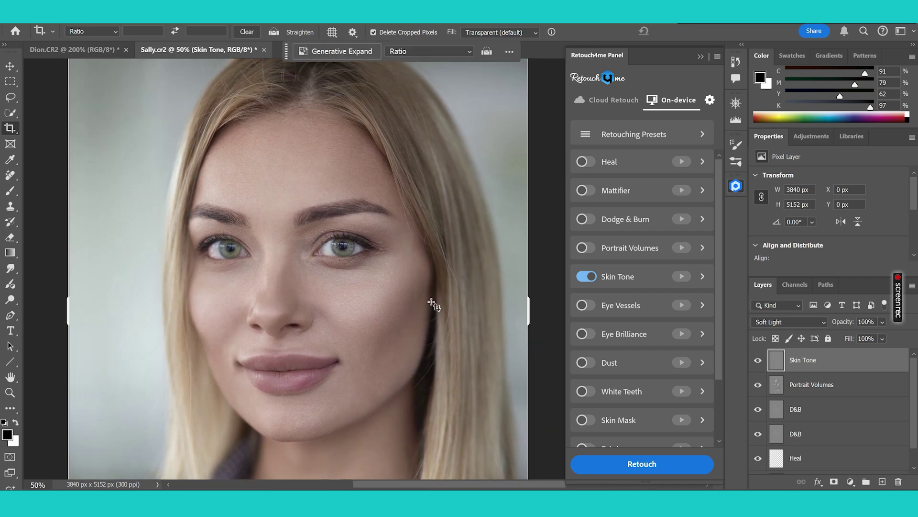
pyautogui.keyDown('shift'); pyautogui.click(819, 440); pyautogui.keyUp('shift')
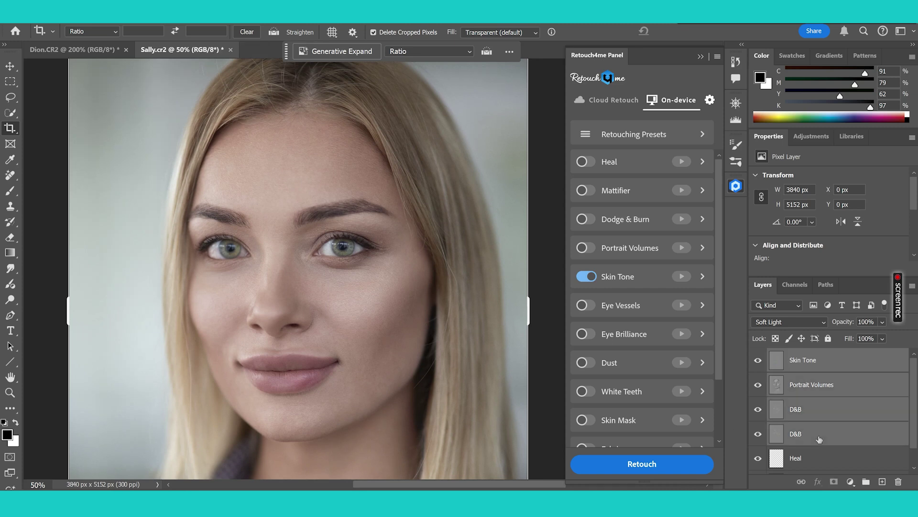
pyautogui.hotkey('ctrl', 'g')
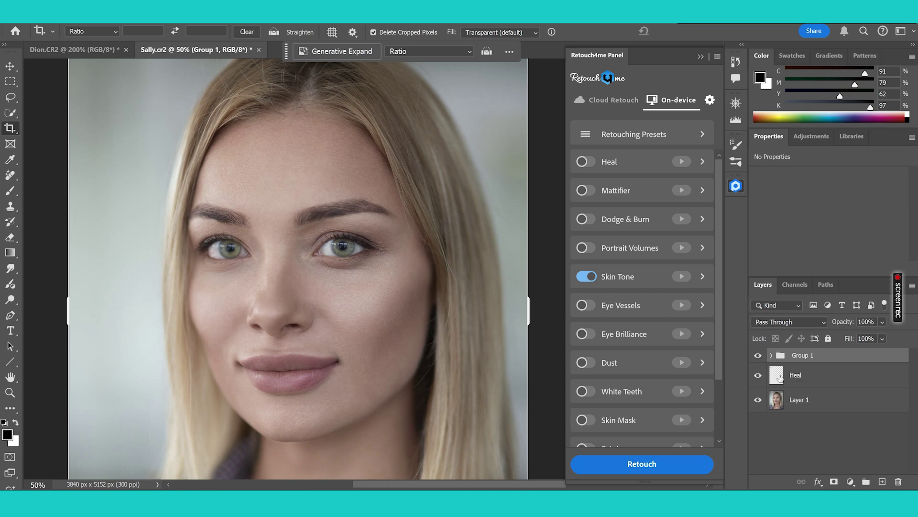
# Step: Move the Heal layer into Group 1 and compare the portrait with and without the whole group
pyautogui.click(771, 355)
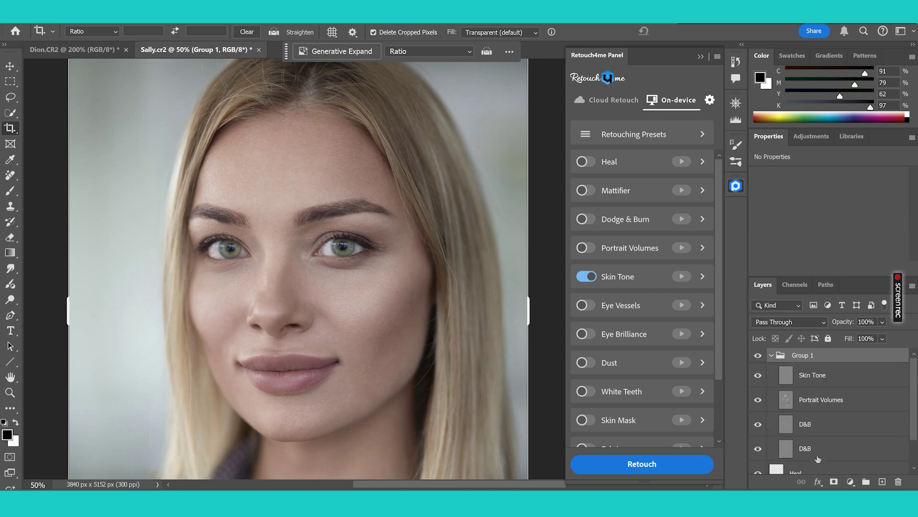
pyautogui.moveTo(796, 472)
pyautogui.mouseDown()
pyautogui.moveTo(804, 388)
pyautogui.moveTo(804, 431)
pyautogui.mouseUp()
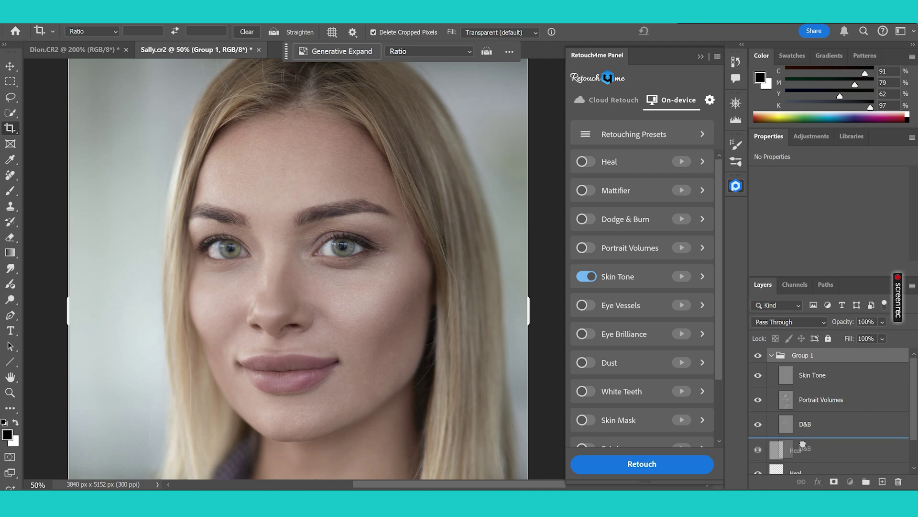
pyautogui.click(772, 356)
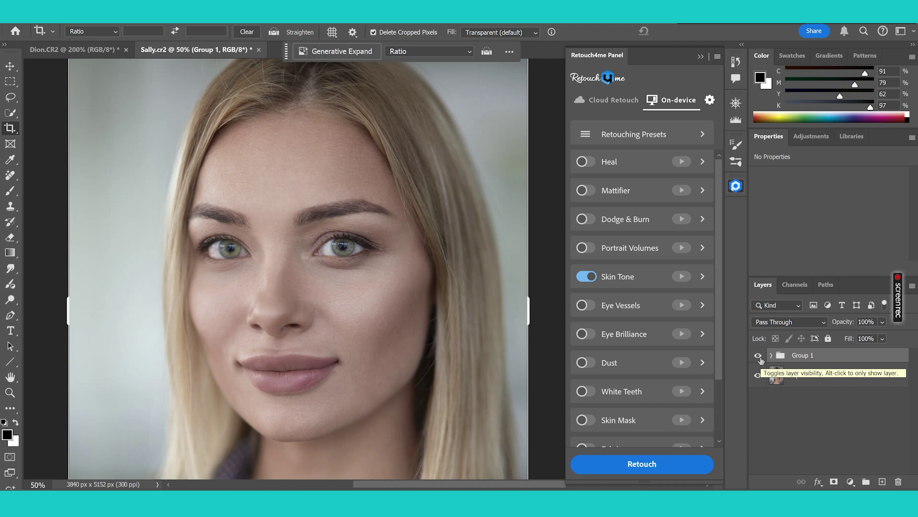
pyautogui.click(759, 357)
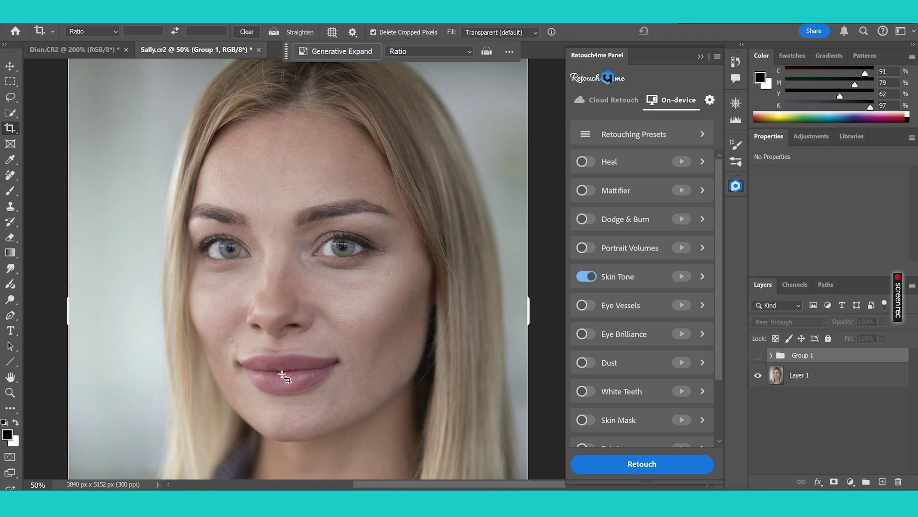
pyautogui.click(758, 355)
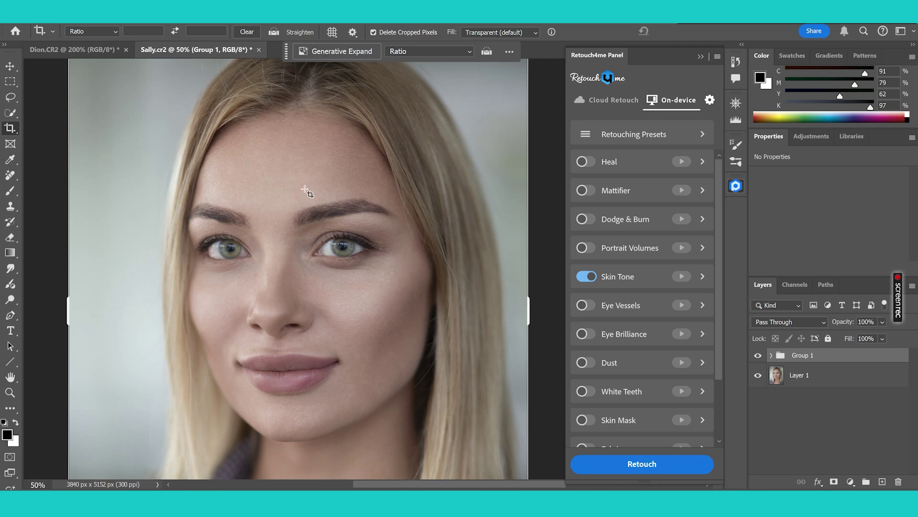
# Step: Disable Skin Tone and run only the Eye Vessels retouch on the portrait
pyautogui.scroll(-1, 722, 353)
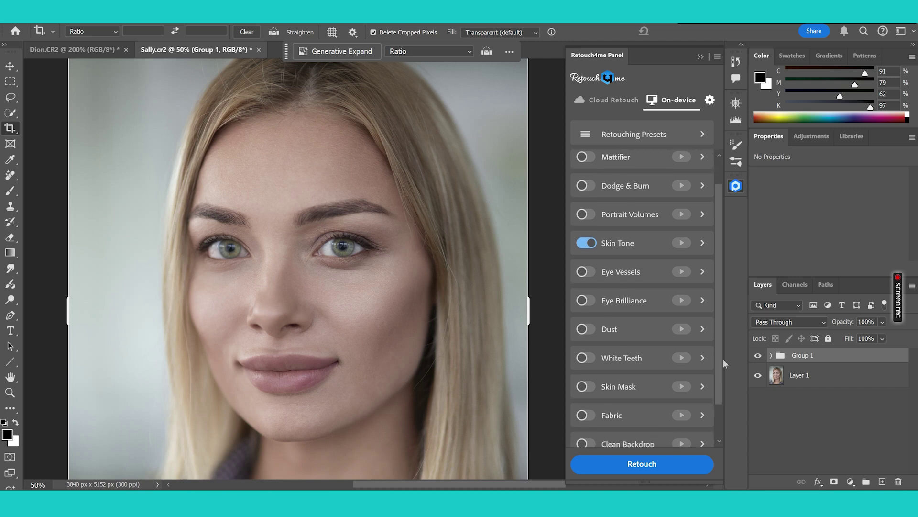
pyautogui.scroll(-1, 723, 361)
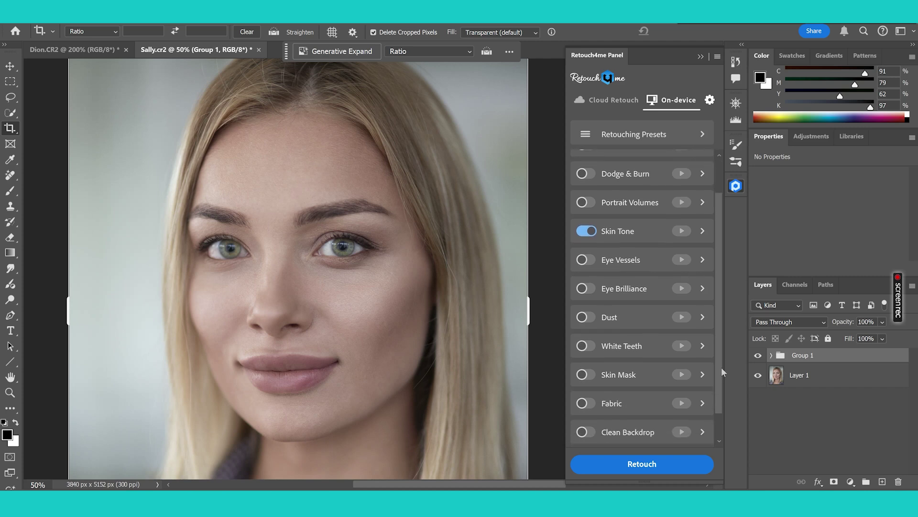
pyautogui.hotkey('ctrl', '+')
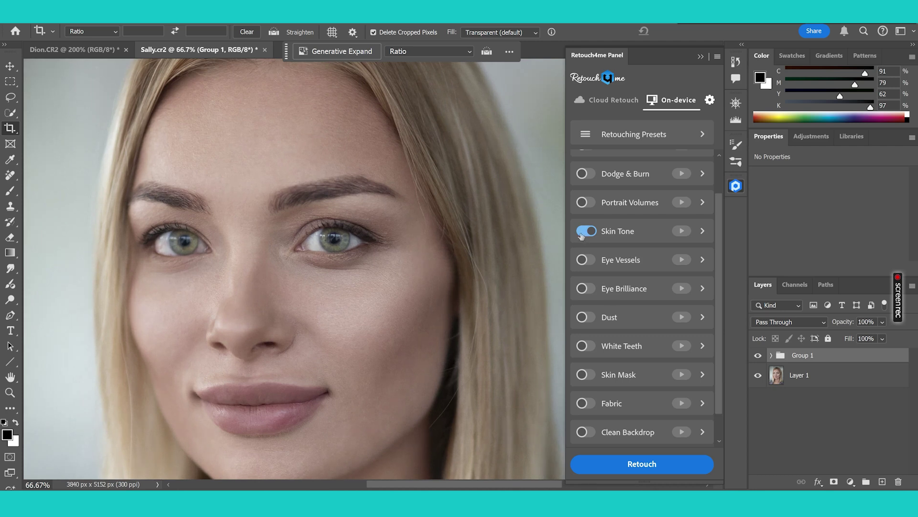
pyautogui.click(584, 232)
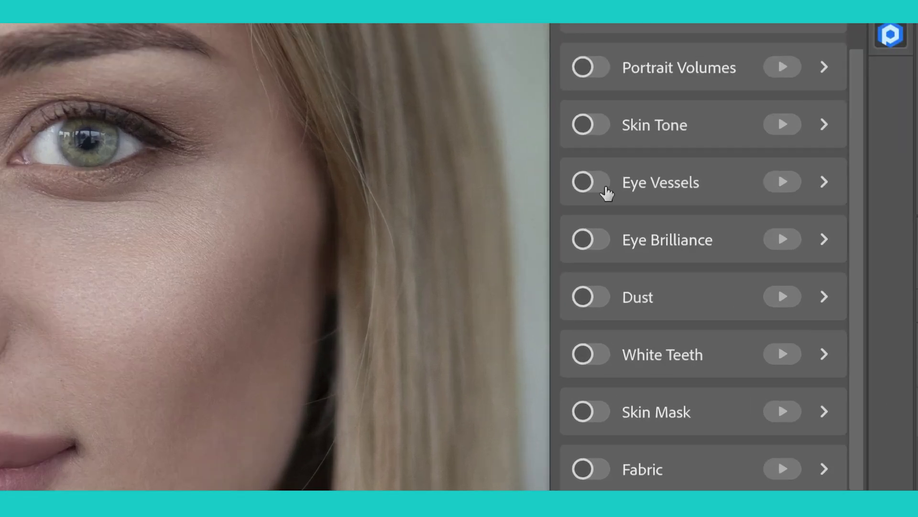
pyautogui.click(605, 189)
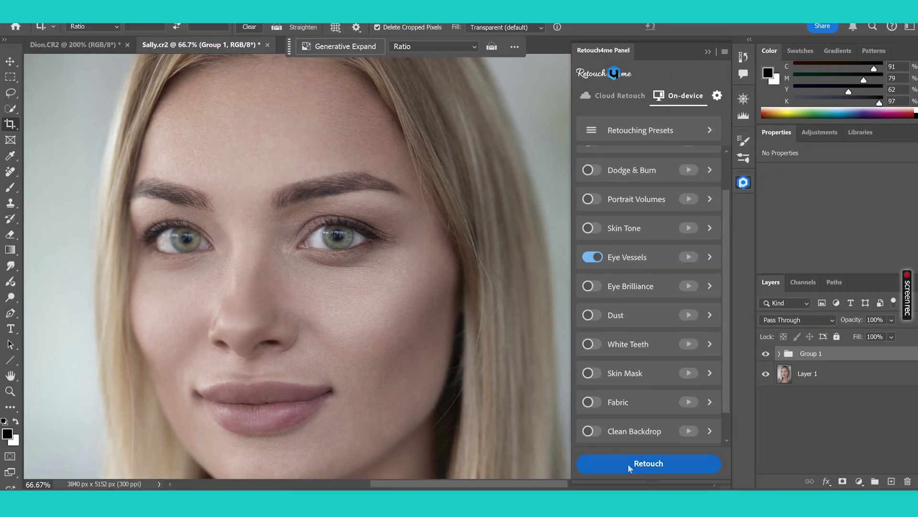
pyautogui.click(630, 464)
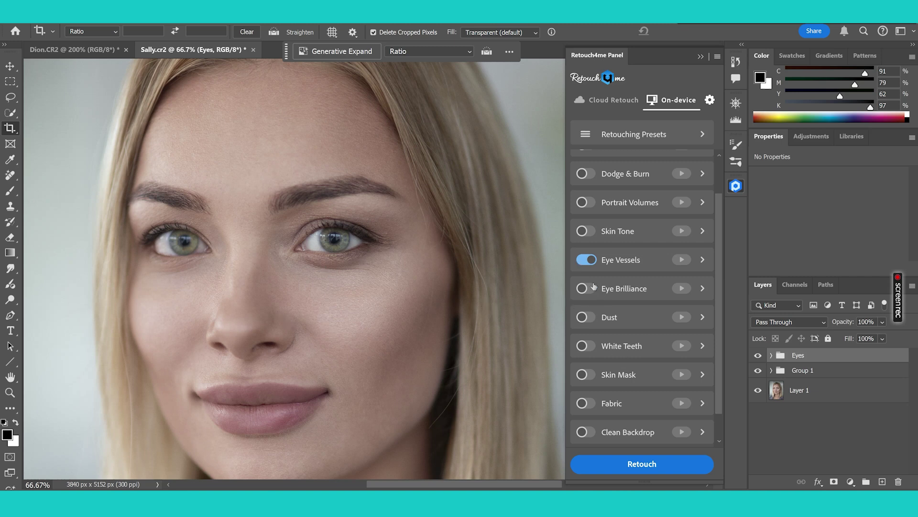
# Step: Disable Eye Vessels and run only the Eye Brilliance retouch on the portrait
pyautogui.click(583, 260)
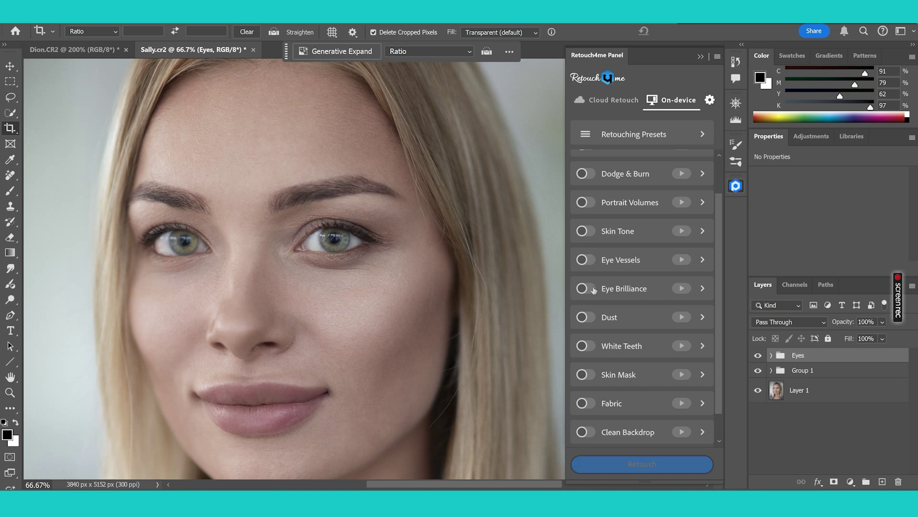
pyautogui.click(593, 288)
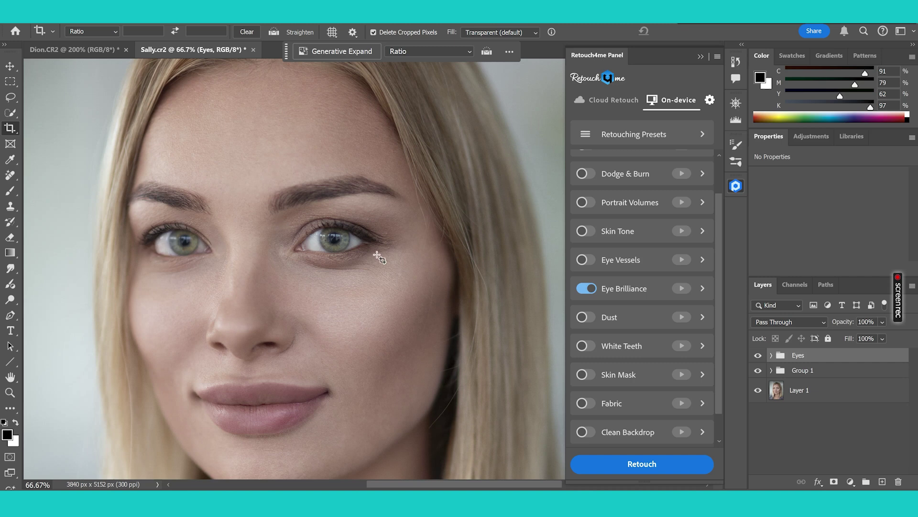
pyautogui.click(641, 466)
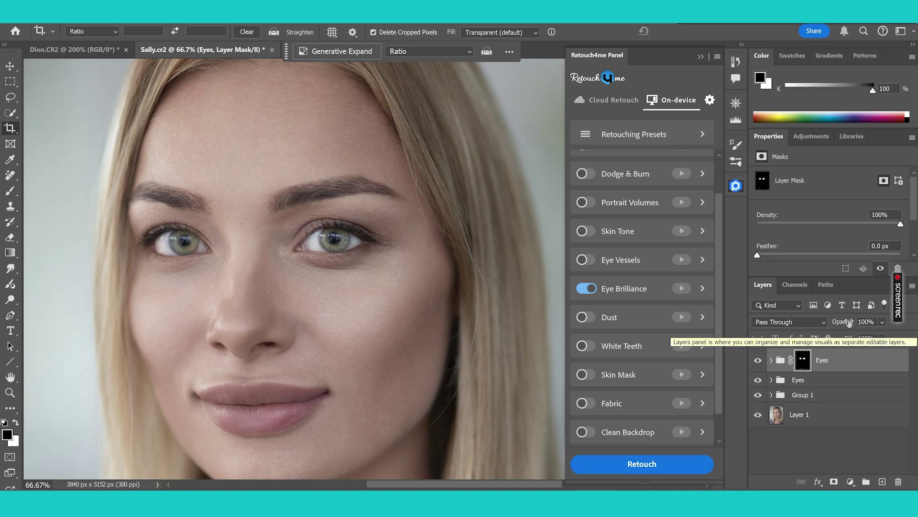
# Step: Lower the opacity of the masked Eyes group to 84%
pyautogui.moveTo(845, 324)
pyautogui.mouseDown()
pyautogui.moveTo(790, 328)
pyautogui.moveTo(835, 324)
pyautogui.mouseUp()
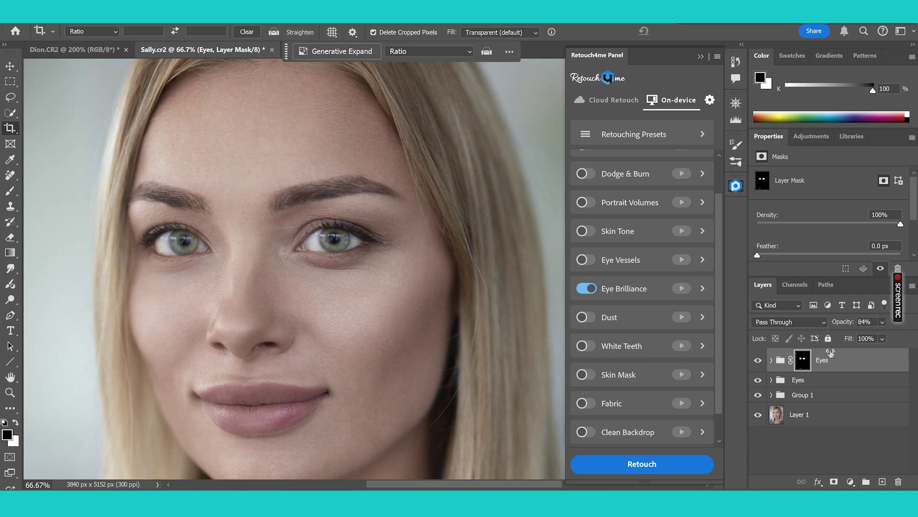
pyautogui.hotkey('ctrl', '-')
pyautogui.hotkey('ctrl', '-')
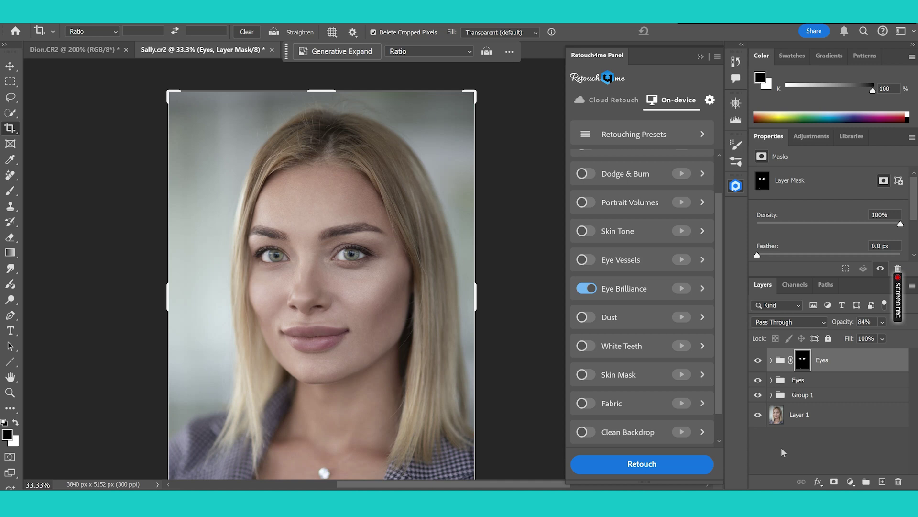
# Step: Disable Eye Brilliance and undo all the retouching until only the original Layer 1 remains
pyautogui.click(586, 287)
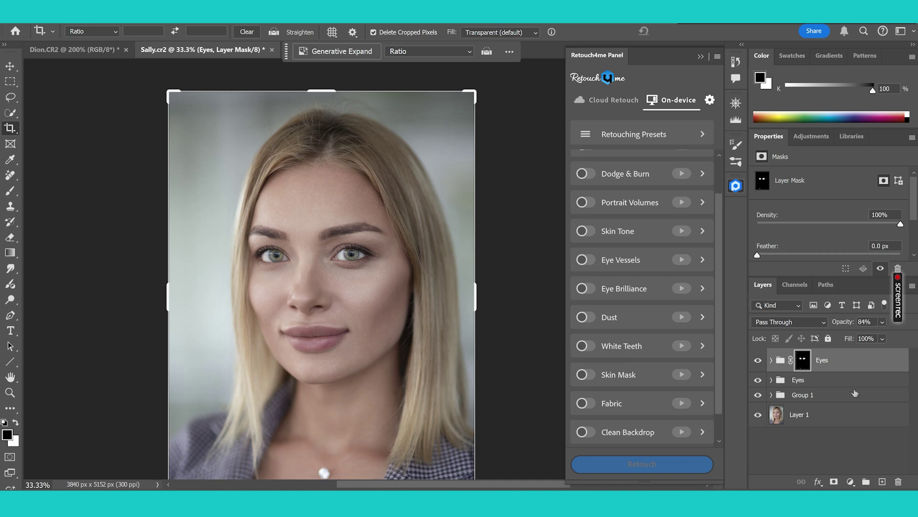
pyautogui.hotkey('ctrl', 'z')
pyautogui.hotkey('ctrl', 'z')
pyautogui.hotkey('ctrl', 'z')
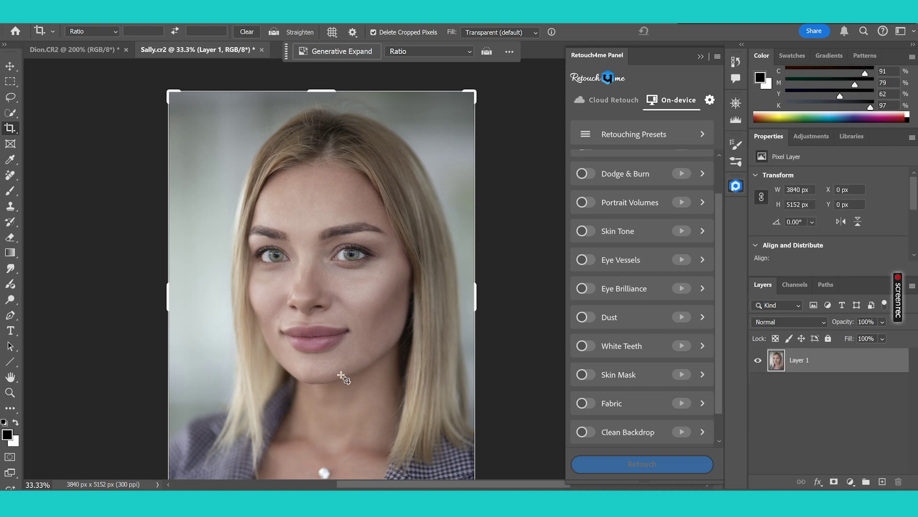
# Step: Enable Heal, Dodge & Burn, Portrait Volumes, Skin Tone, Eye Vessels and Eye Brilliance, and run them together on the portrait
pyautogui.moveTo(722, 386); pyautogui.dragTo(724, 330)
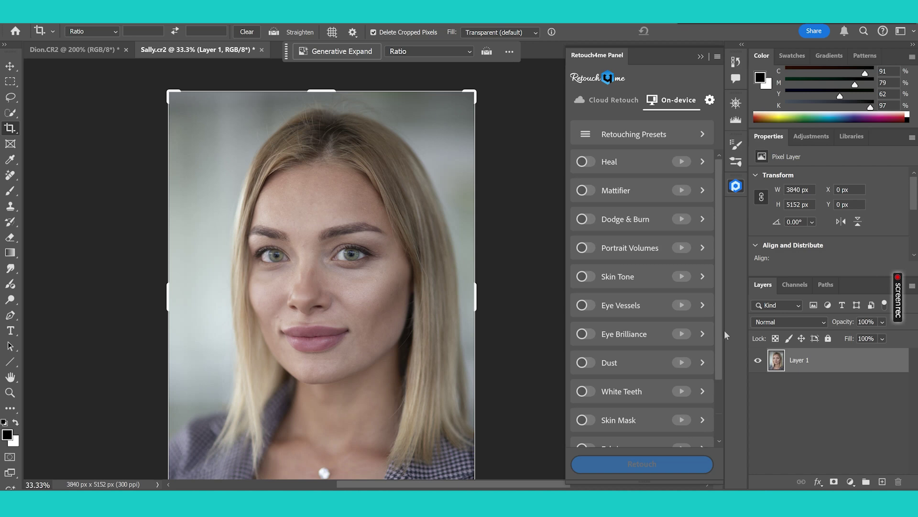
pyautogui.click(592, 163)
pyautogui.click(593, 220)
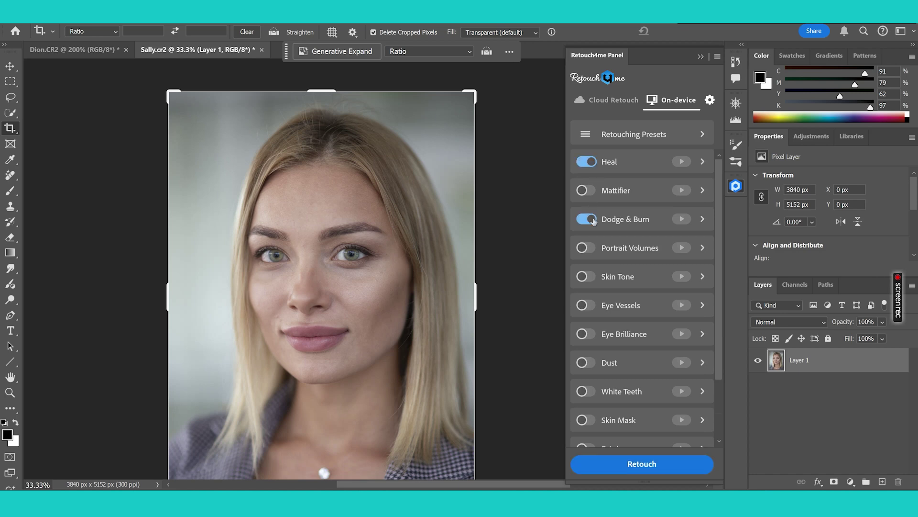
pyautogui.click(592, 249)
pyautogui.click(592, 277)
pyautogui.click(592, 306)
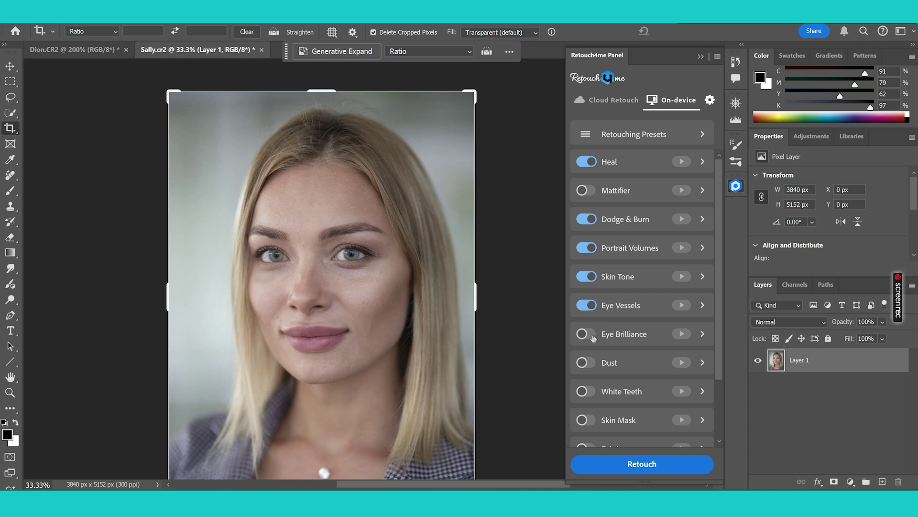
pyautogui.click(593, 335)
pyautogui.moveTo(718, 379); pyautogui.dragTo(722, 424)
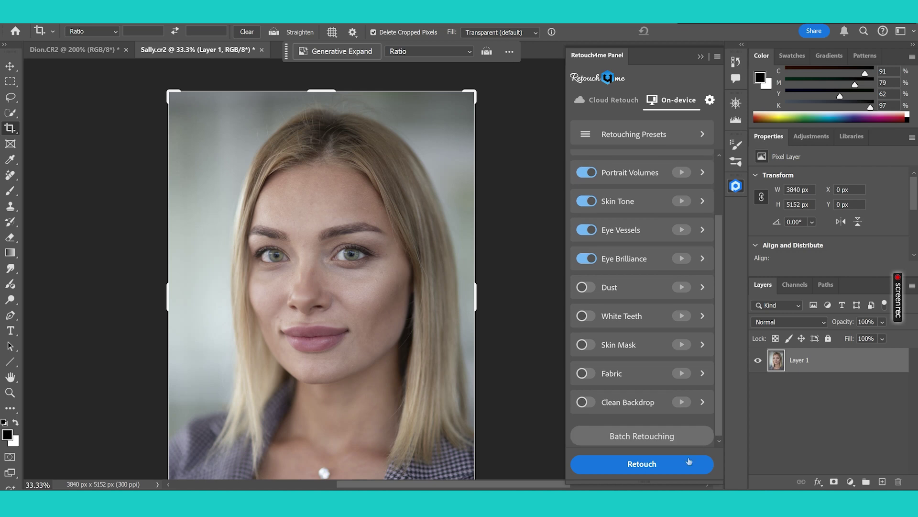
pyautogui.click(658, 463)
# Step: Look through the full list of on-device plugins, including Mattifier, Dust, White Teeth, Skin Mask, Fabric and Clean Backdrop
pyautogui.moveTo(718, 406); pyautogui.dragTo(718, 330)
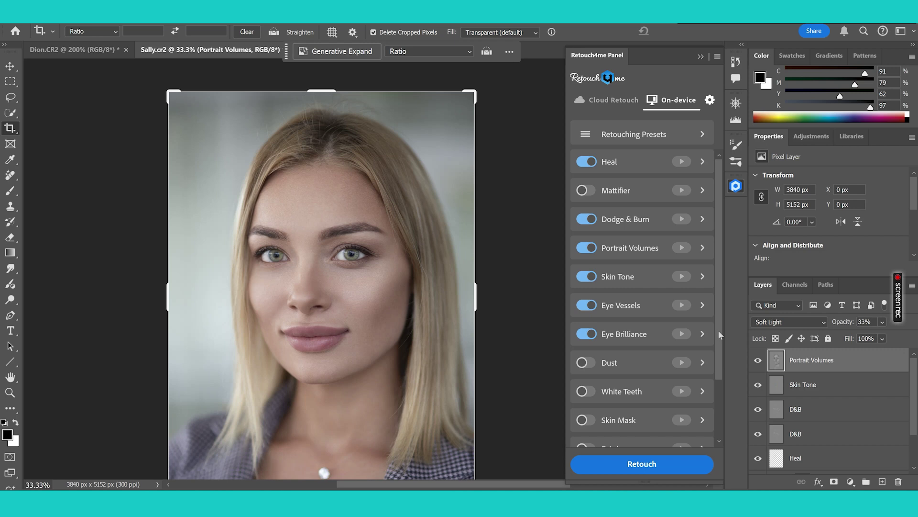
pyautogui.moveTo(719, 334); pyautogui.dragTo(722, 410)
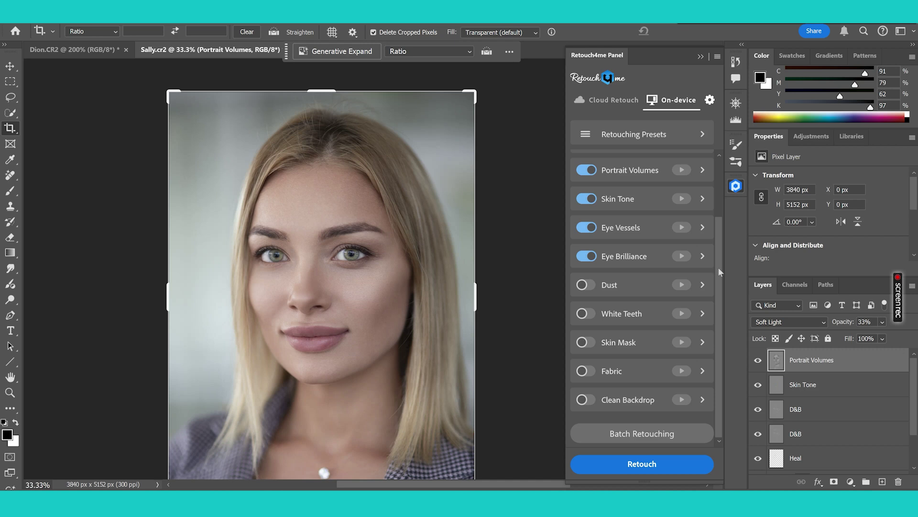
pyautogui.moveTo(719, 267); pyautogui.dragTo(716, 222)
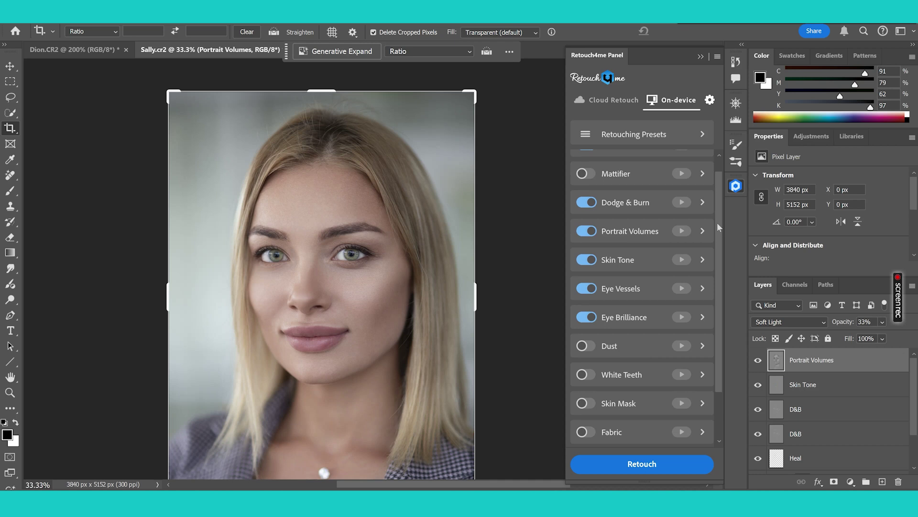
pyautogui.moveTo(717, 222); pyautogui.dragTo(717, 212)
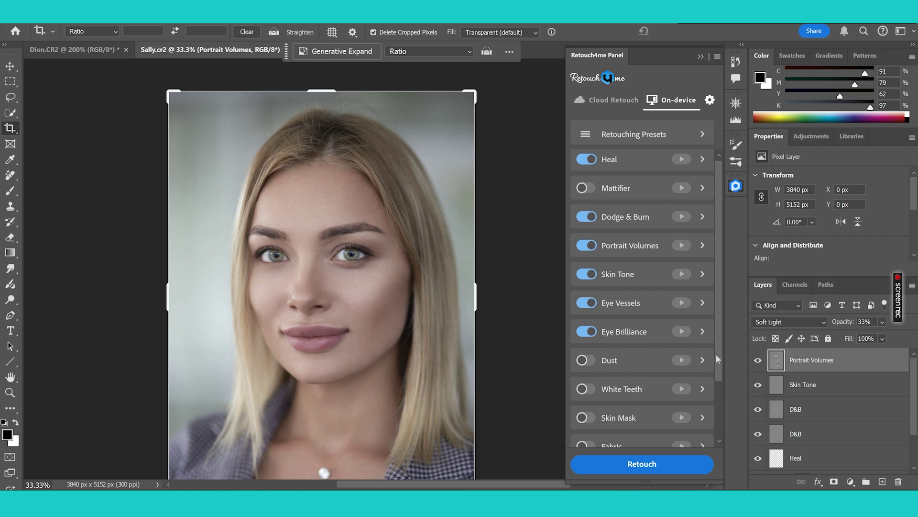
pyautogui.moveTo(717, 358); pyautogui.dragTo(719, 379)
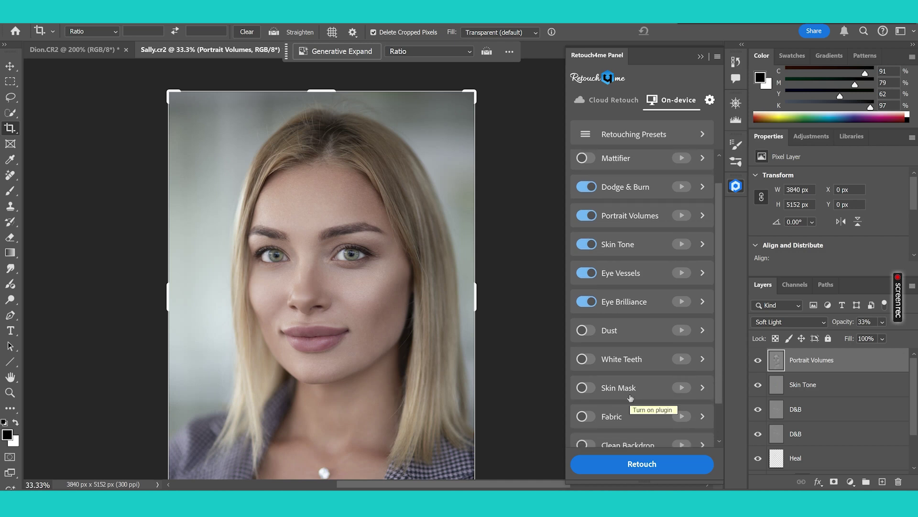
pyautogui.moveTo(716, 381); pyautogui.dragTo(716, 398)
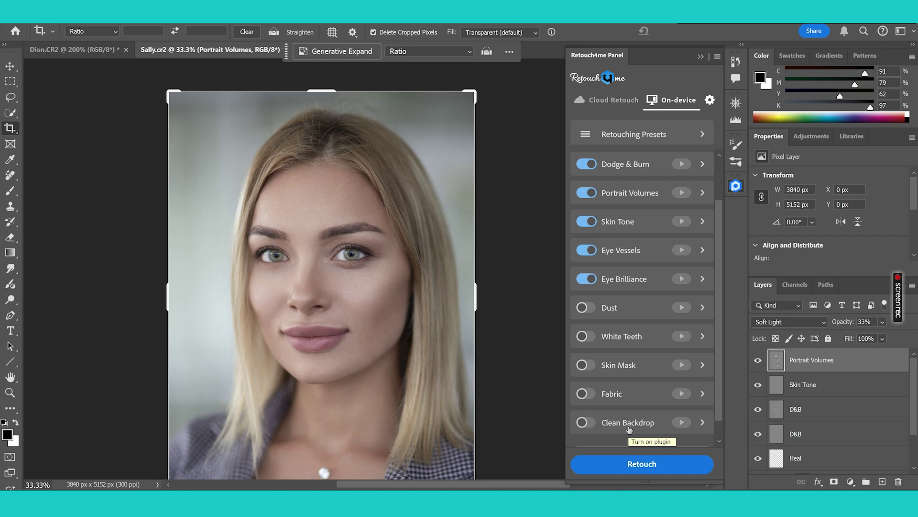
pyautogui.moveTo(717, 401); pyautogui.dragTo(719, 332)
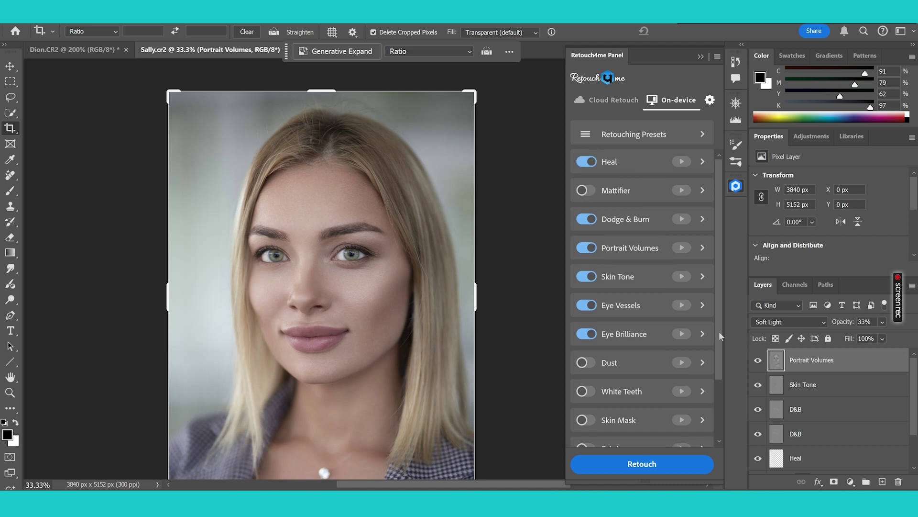